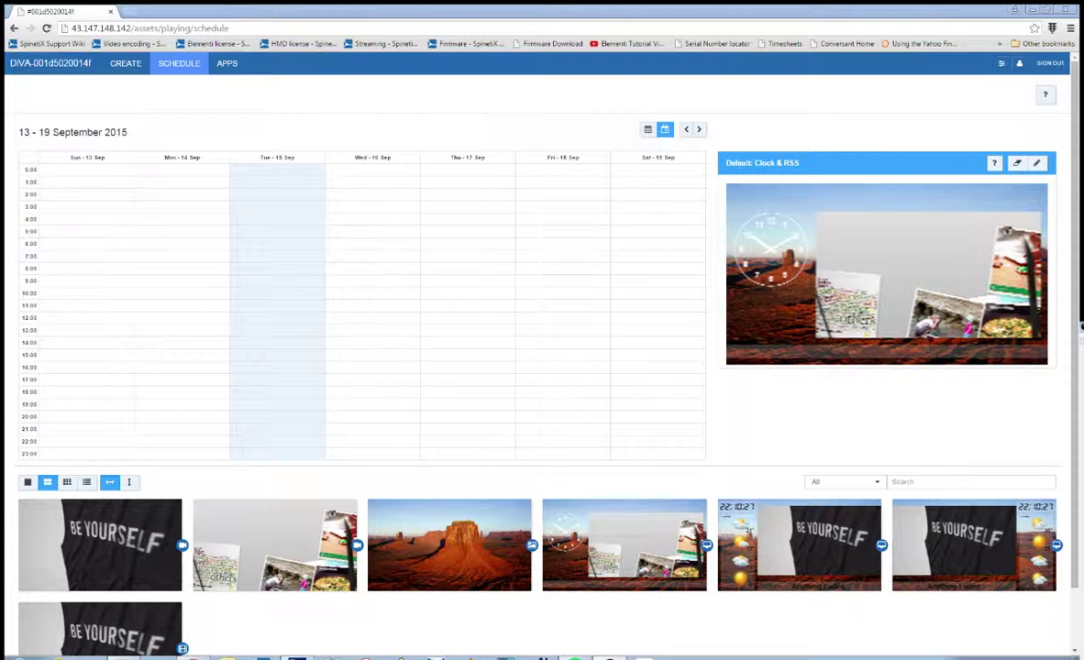
{"action": "left_click", "coordinate": [1016, 163]}
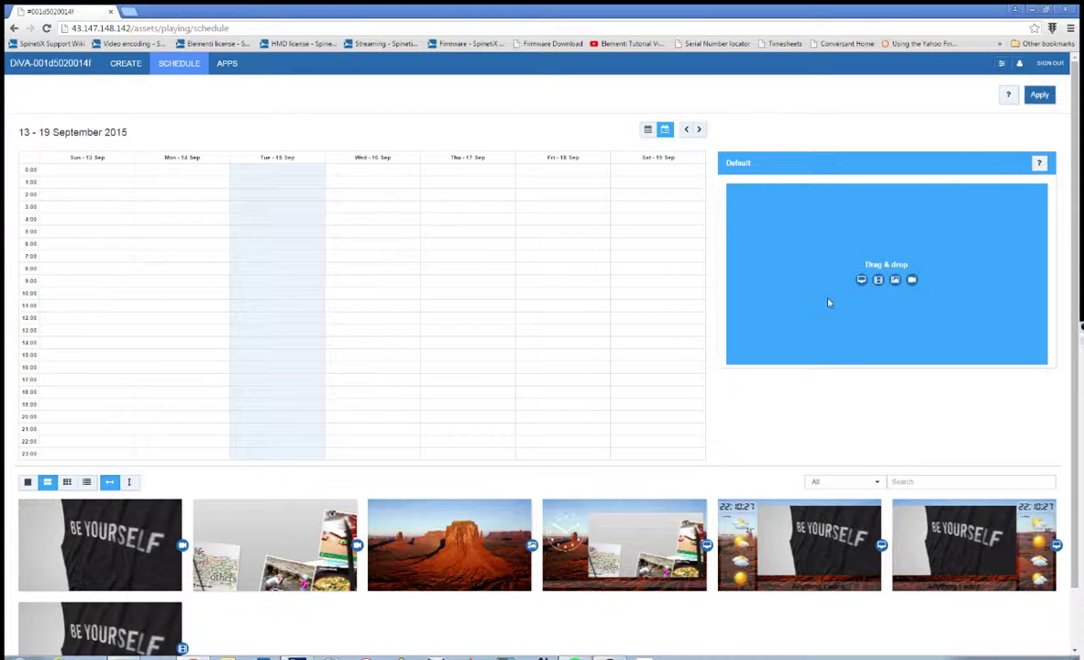
{"action": "scroll", "coordinate": [469, 428], "scroll_direction": "down", "scroll_amount": 1}
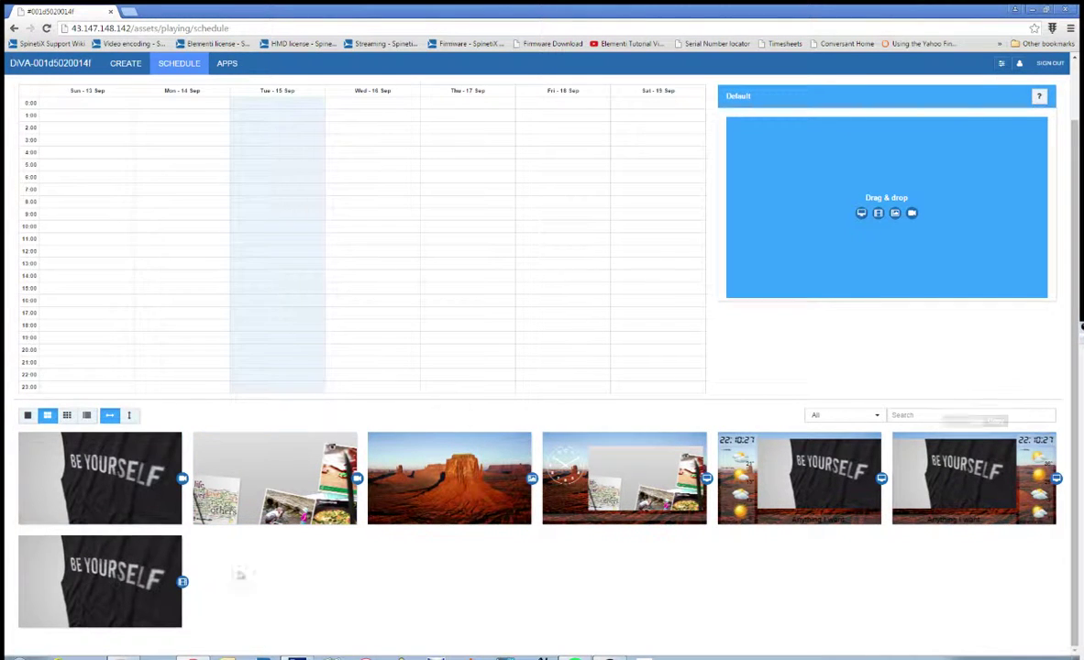
{"action": "left_click", "coordinate": [852, 420]}
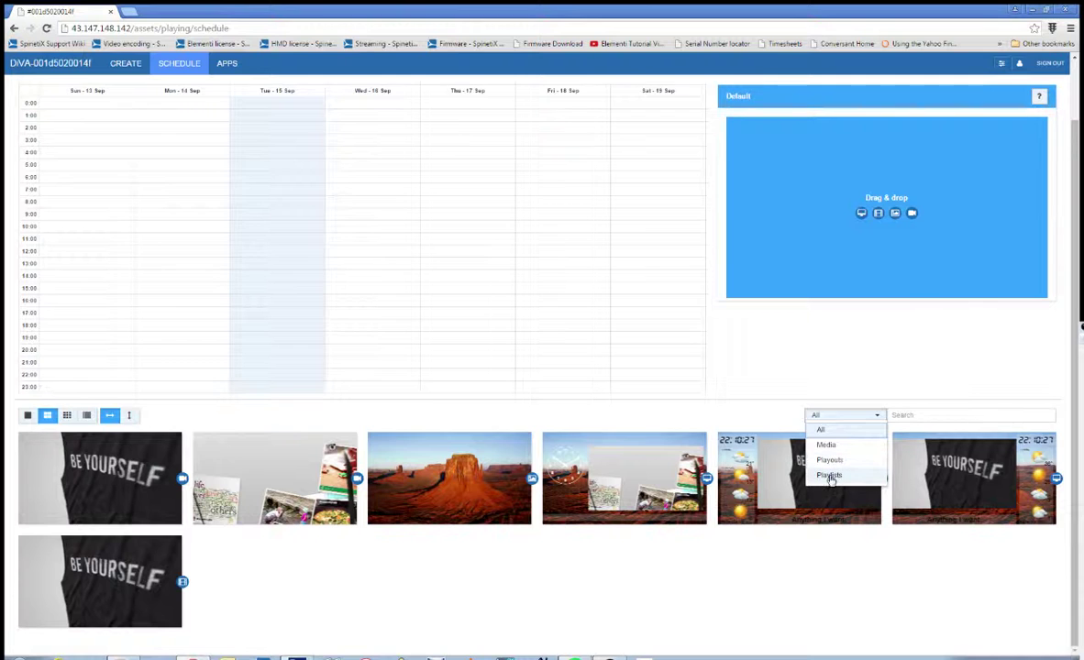
{"action": "left_click", "coordinate": [802, 610]}
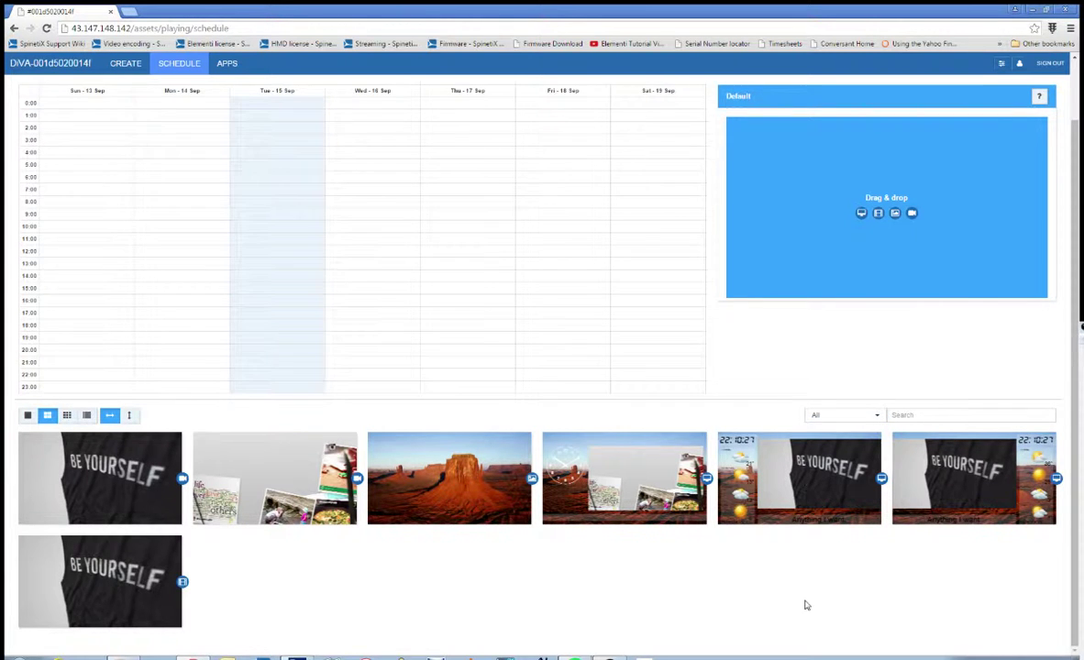
{"action": "left_click", "coordinate": [912, 414]}
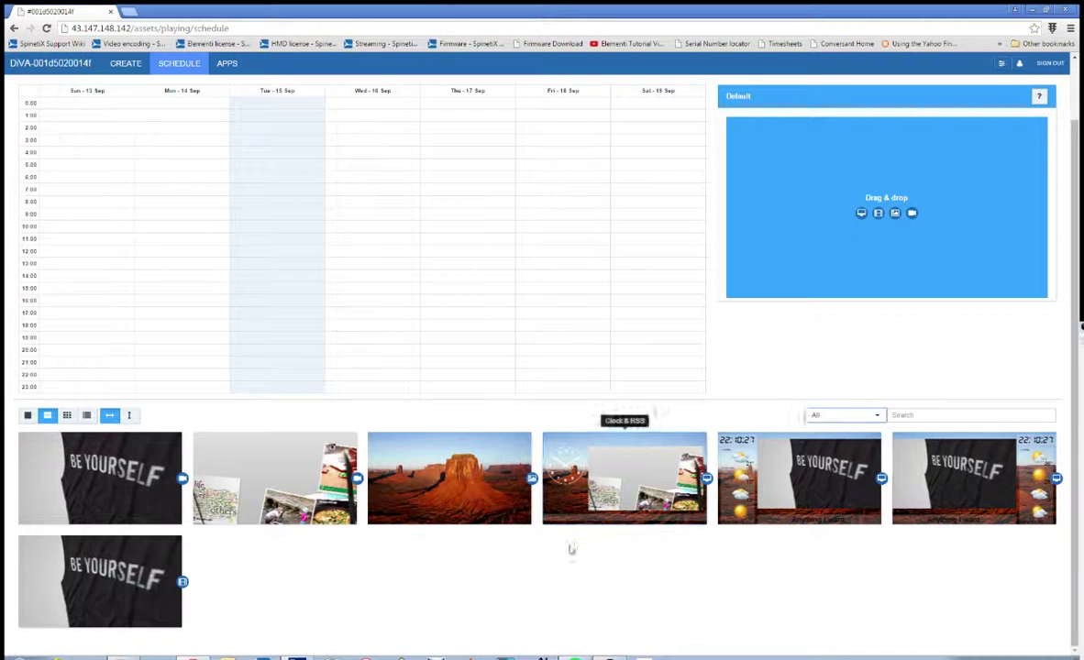
Drop the New playlist into the schedule's empty Default slot.
{"action": "scroll", "coordinate": [495, 559], "scroll_direction": "up", "scroll_amount": 1}
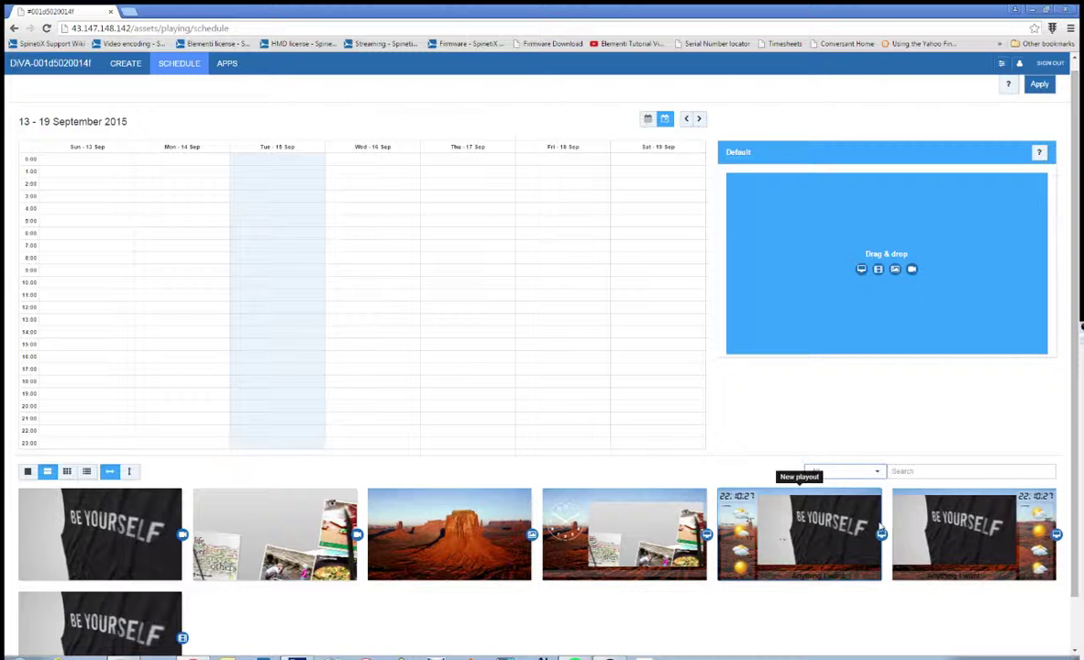
{"action": "scroll", "coordinate": [976, 481], "scroll_direction": "down", "scroll_amount": 1}
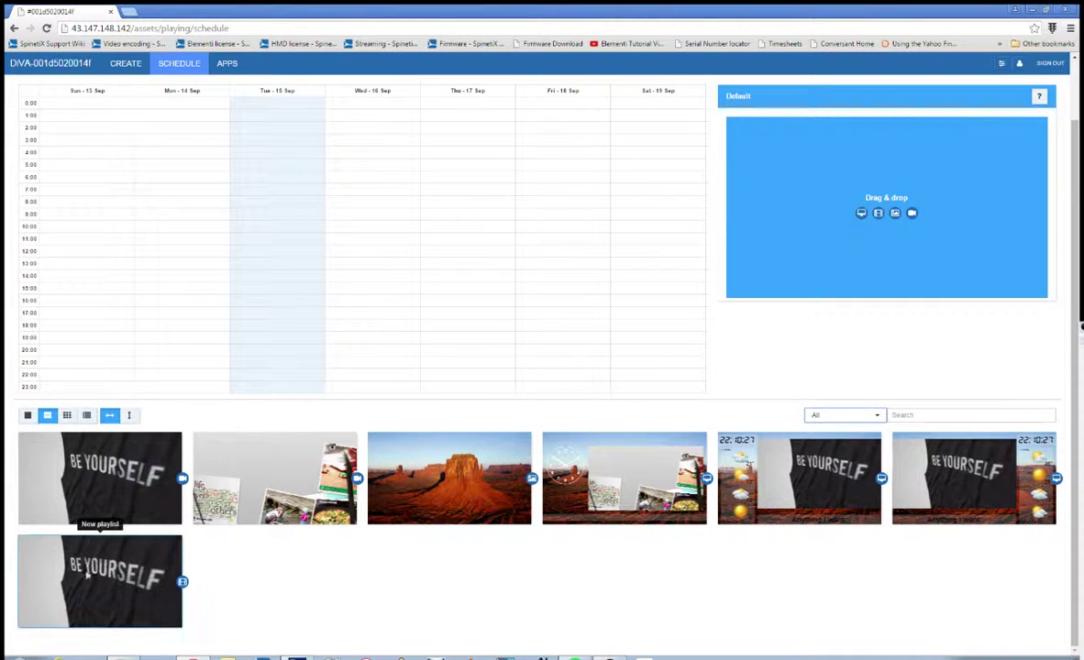
{"action": "left_click_drag", "start_coordinate": [88, 573], "coordinate": [944, 202]}
{"action": "scroll", "coordinate": [715, 492], "scroll_direction": "up", "scroll_amount": 1}
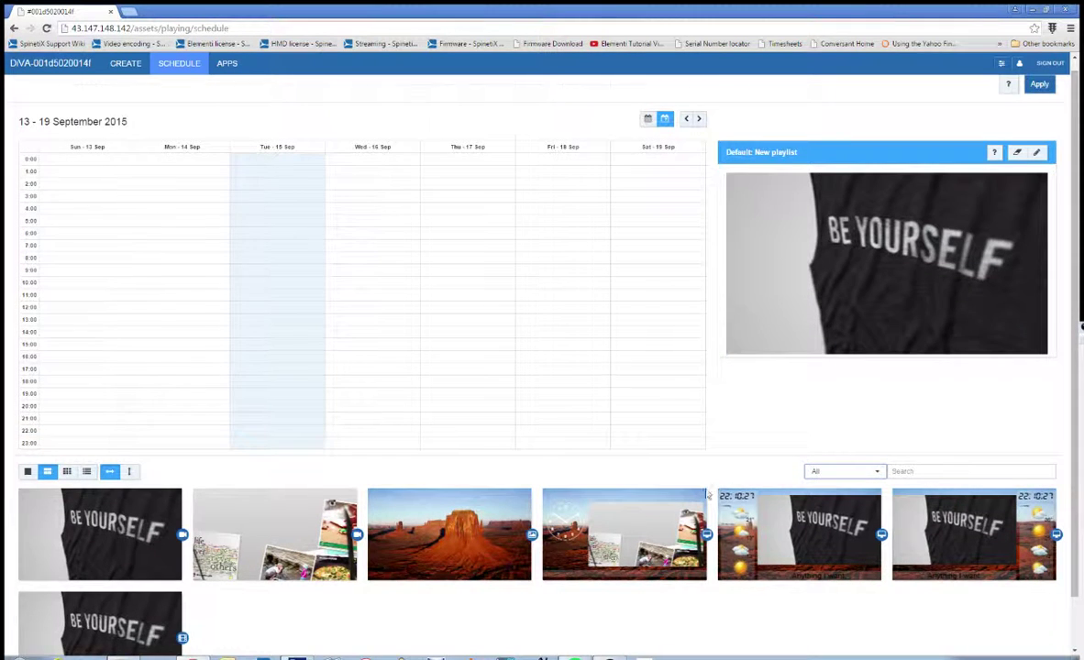
{"action": "scroll", "coordinate": [678, 513], "scroll_direction": "down", "scroll_amount": 1}
{"action": "scroll", "coordinate": [624, 513], "scroll_direction": "up", "scroll_amount": 1}
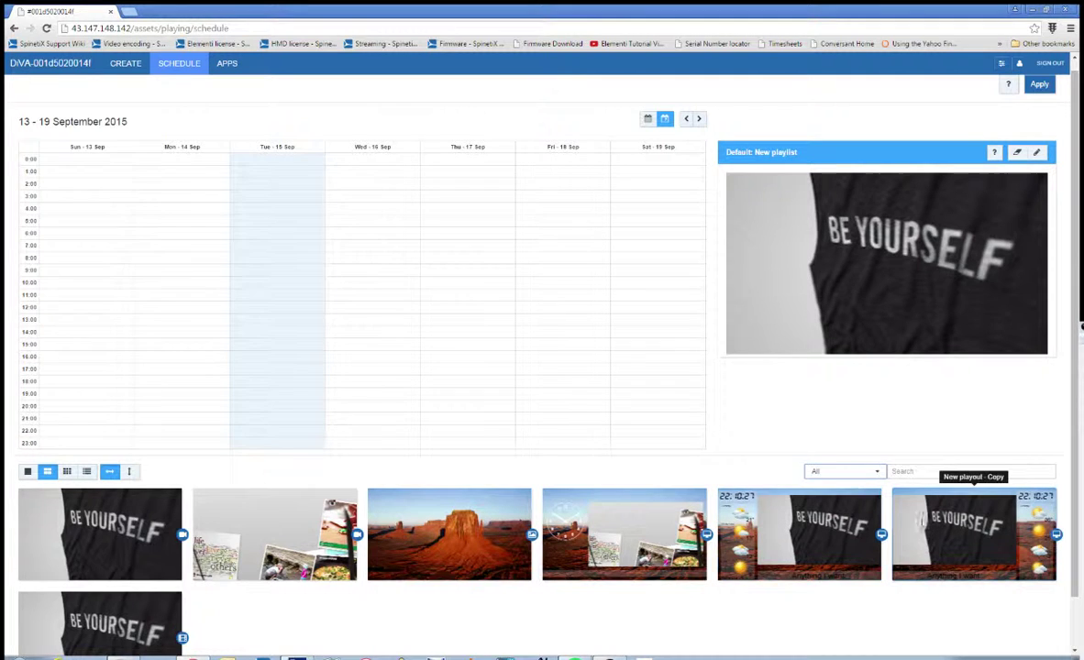
Add New playout to the calendar from Monday 14 Sep, all day, recurring every Monday.
{"action": "left_click_drag", "start_coordinate": [798, 532], "coordinate": [266, 275]}
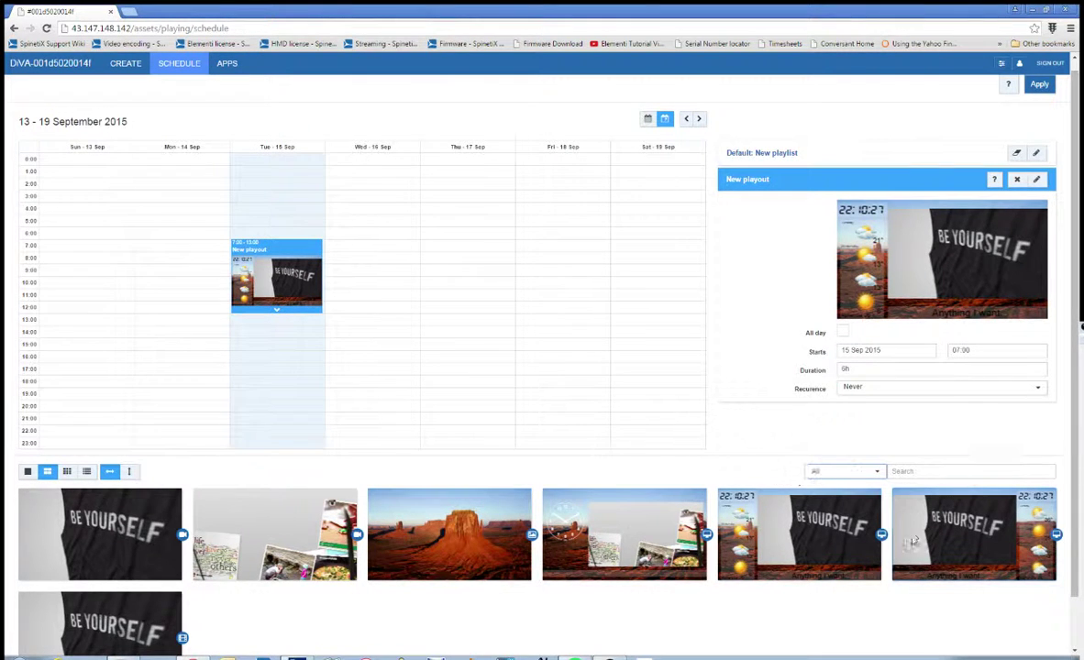
{"action": "left_click_drag", "start_coordinate": [273, 306], "coordinate": [279, 382]}
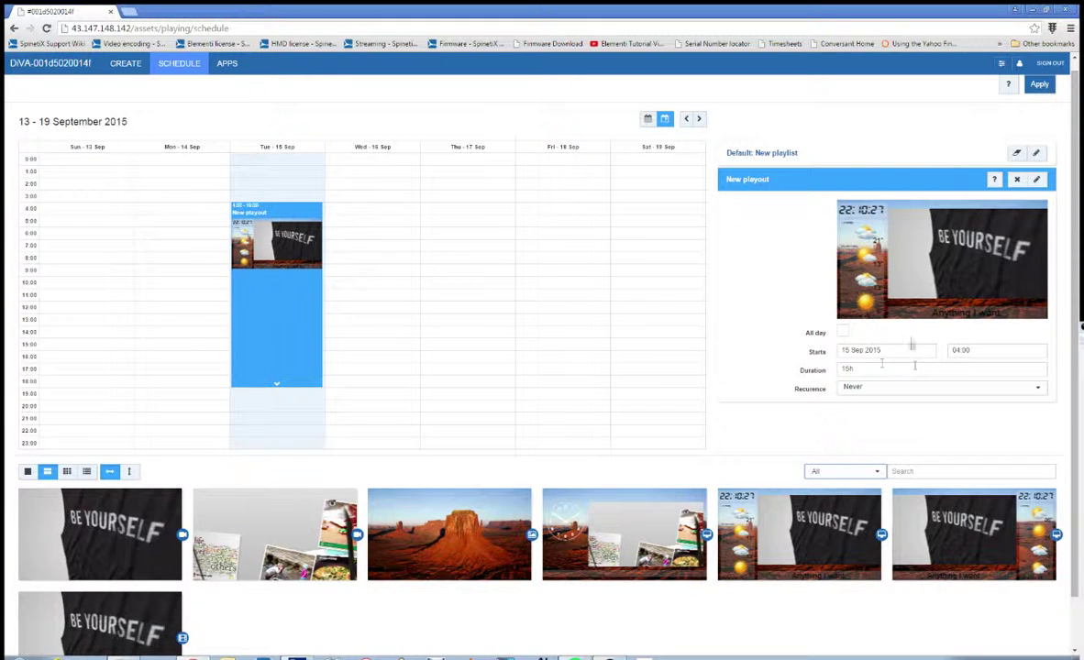
{"action": "left_click", "coordinate": [846, 349]}
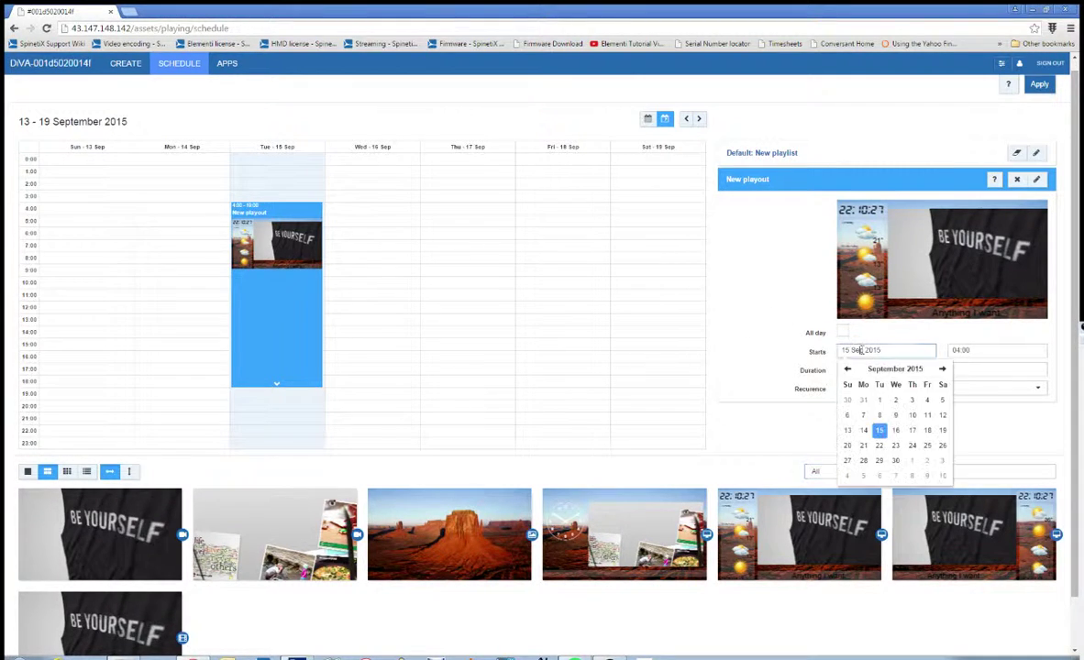
{"action": "left_click", "coordinate": [862, 430]}
{"action": "left_click", "coordinate": [843, 333]}
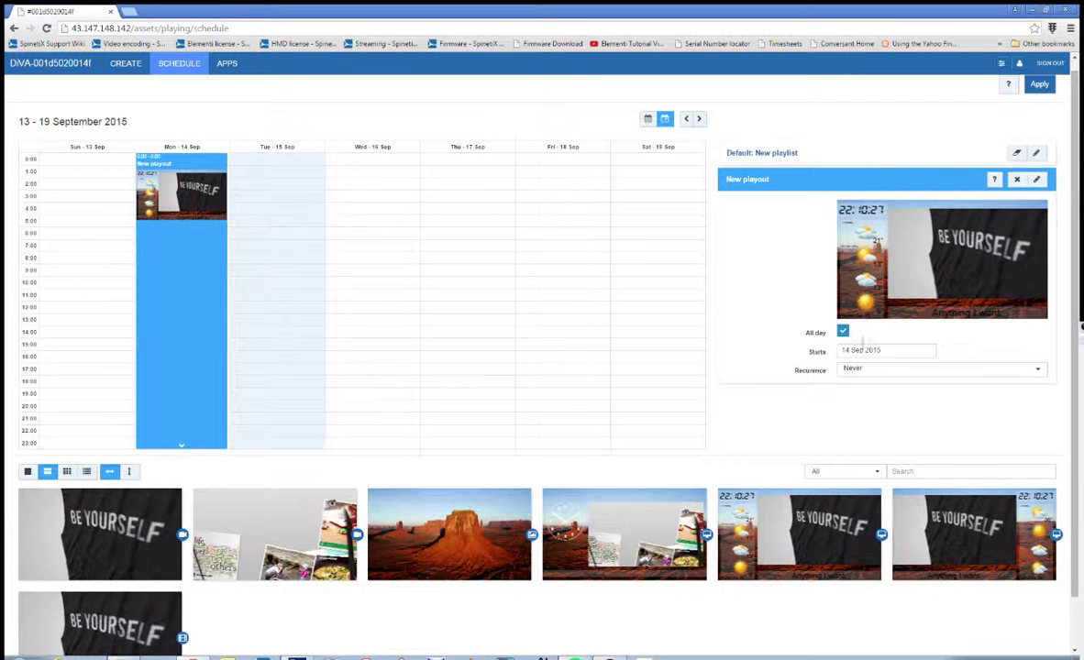
{"action": "left_click", "coordinate": [861, 370]}
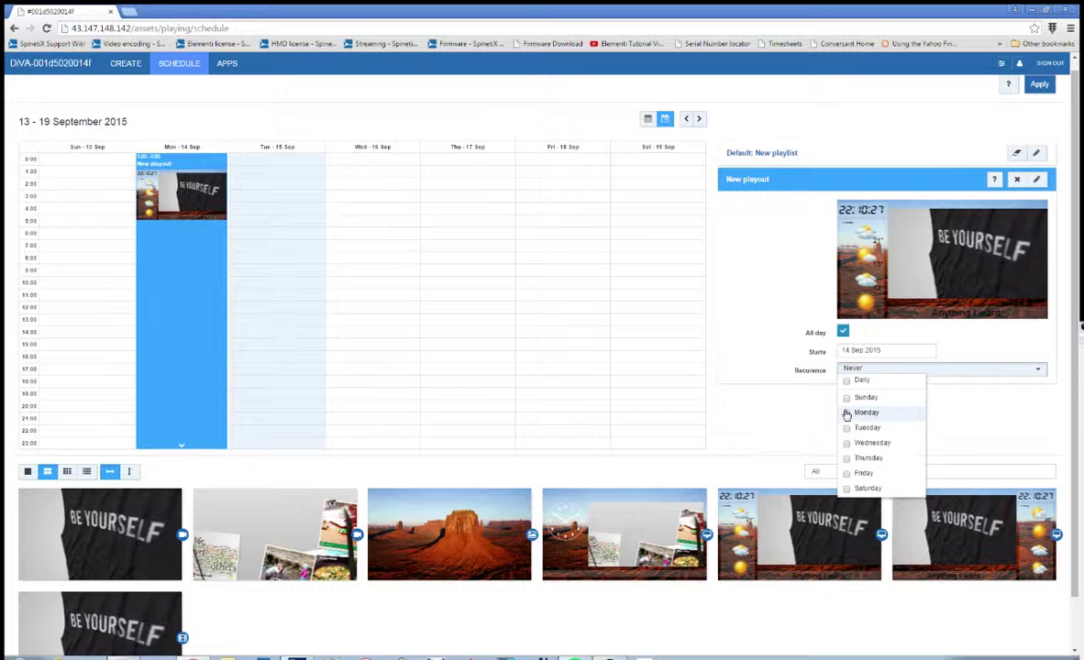
{"action": "left_click", "coordinate": [846, 413]}
{"action": "left_click", "coordinate": [799, 427]}
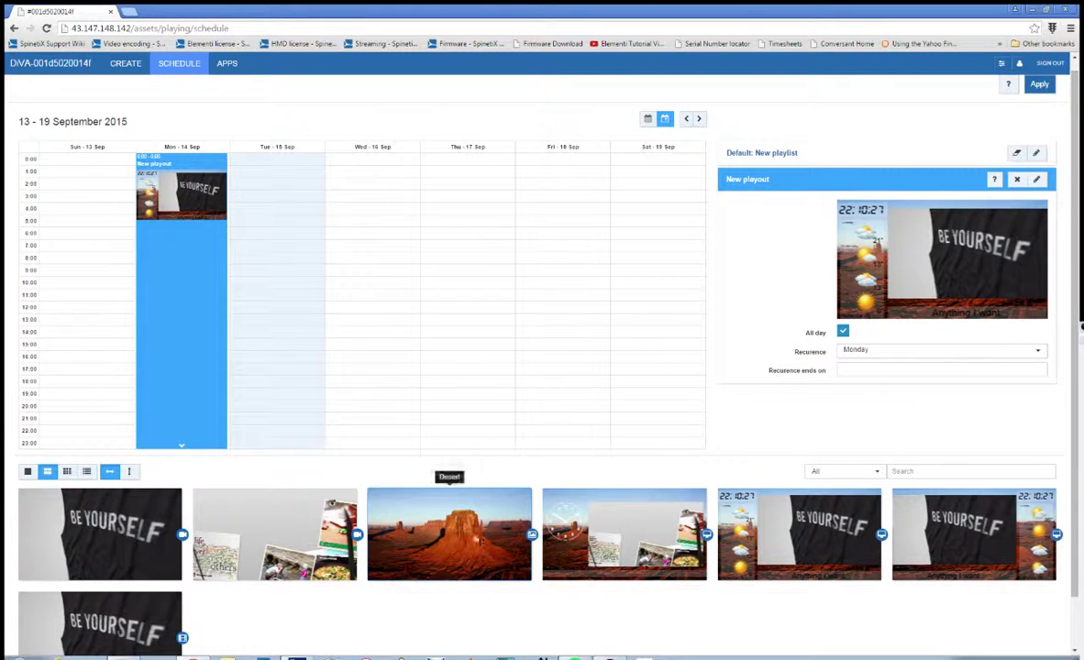
Add New playout - Copy on Tuesday, all day, recurring every Tuesday with no end date.
{"action": "left_click_drag", "start_coordinate": [974, 514], "coordinate": [272, 206]}
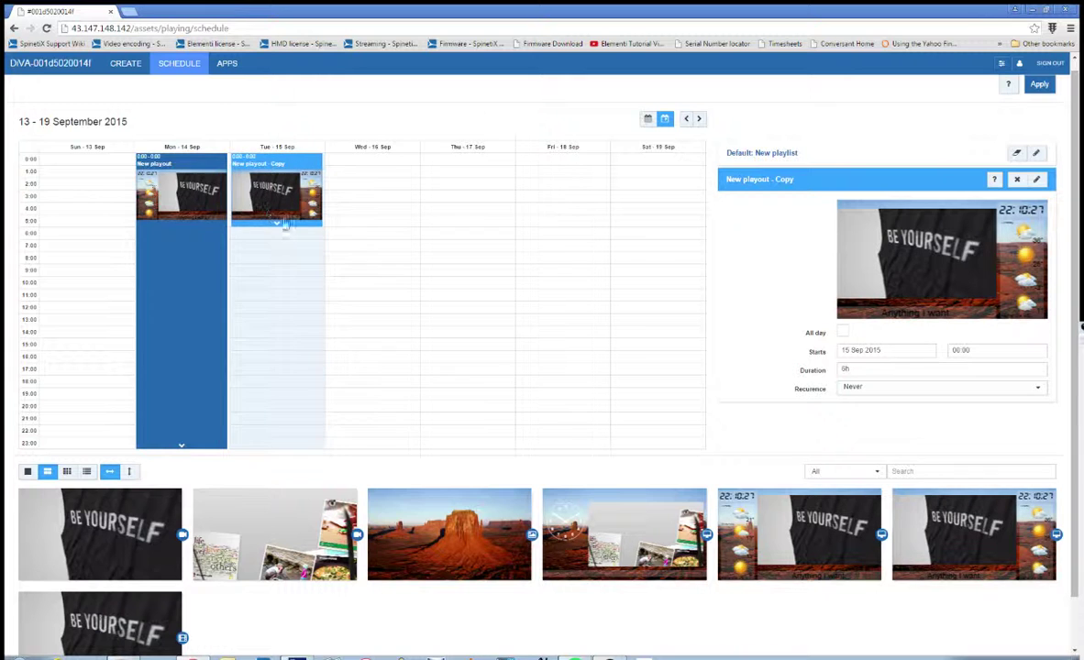
{"action": "left_click", "coordinate": [842, 332]}
{"action": "left_click", "coordinate": [875, 369]}
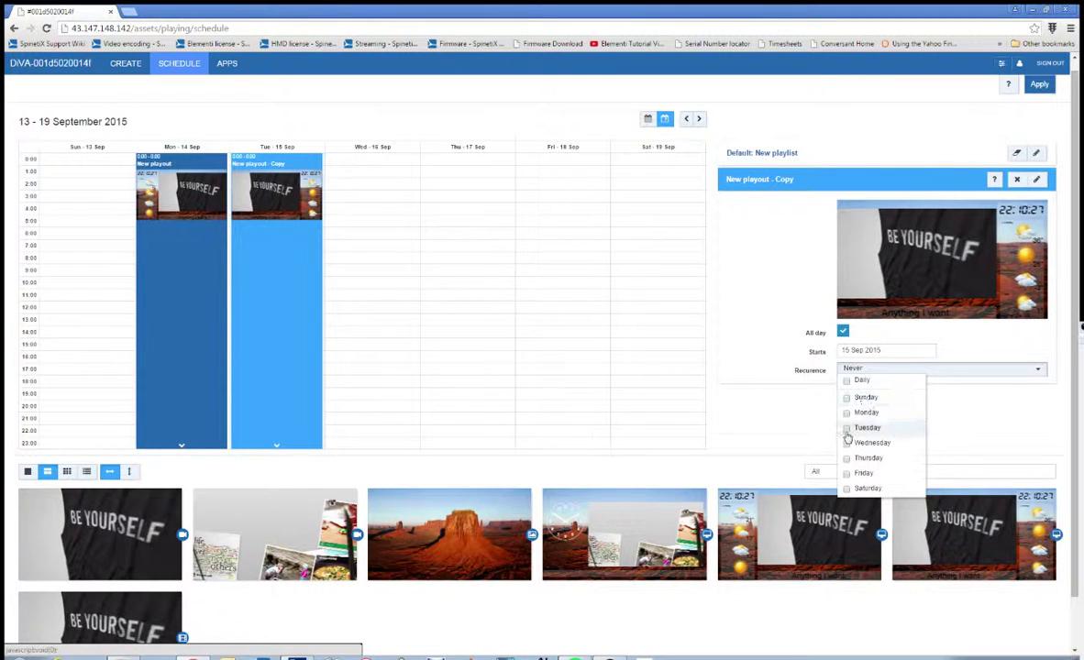
{"action": "left_click", "coordinate": [867, 426]}
{"action": "left_click", "coordinate": [797, 433]}
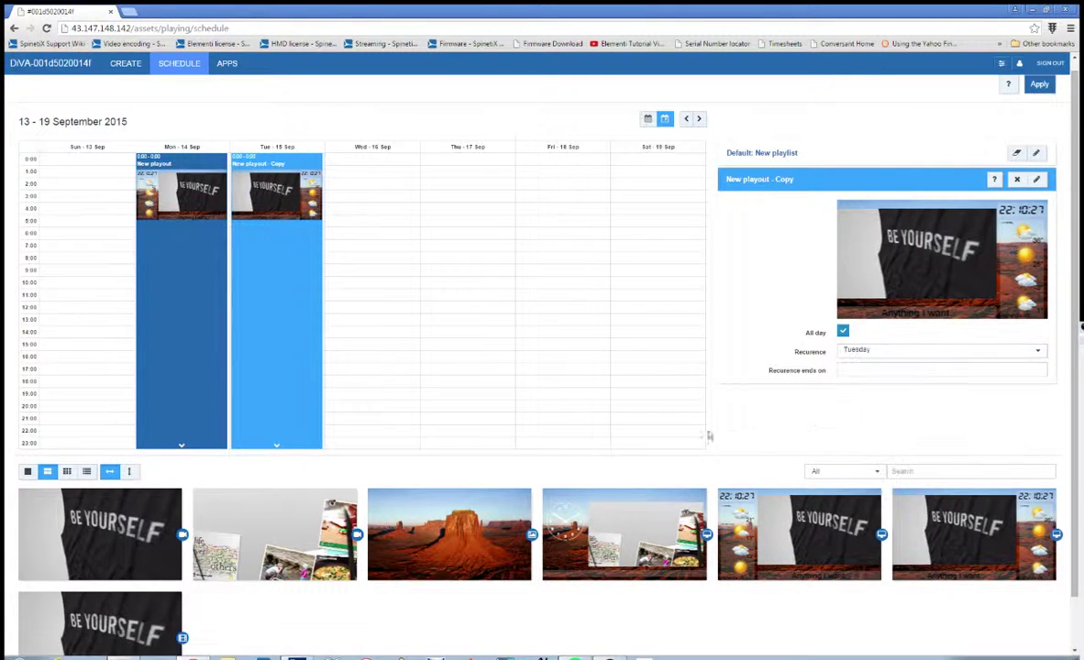
{"action": "left_click", "coordinate": [856, 373]}
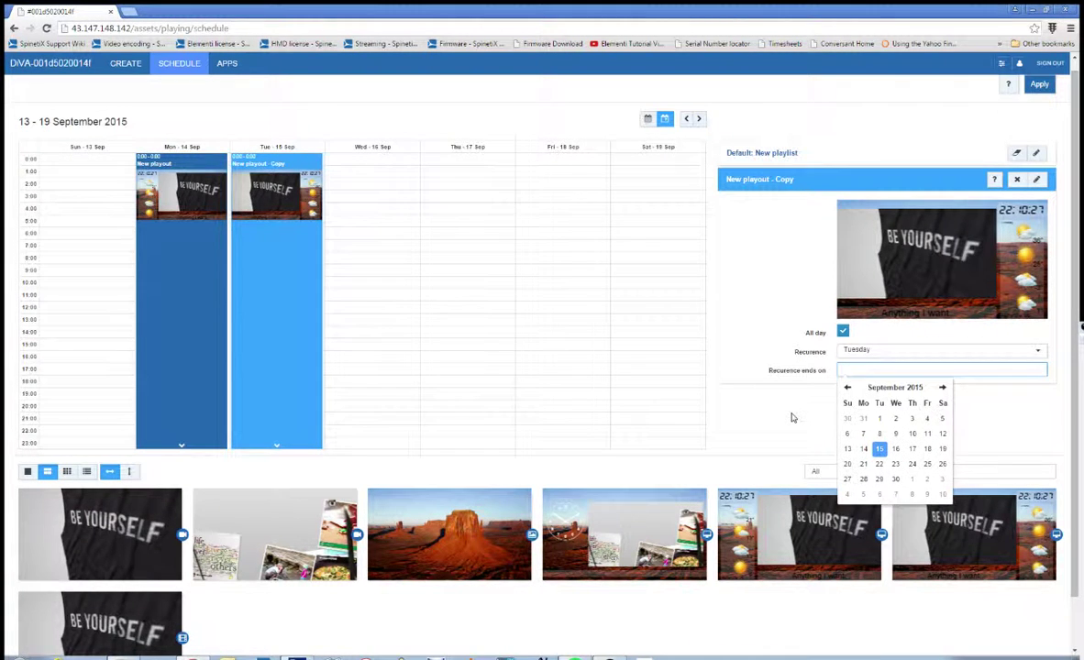
{"action": "left_click", "coordinate": [825, 401]}
{"action": "scroll", "coordinate": [624, 474], "scroll_direction": "down", "scroll_amount": 1}
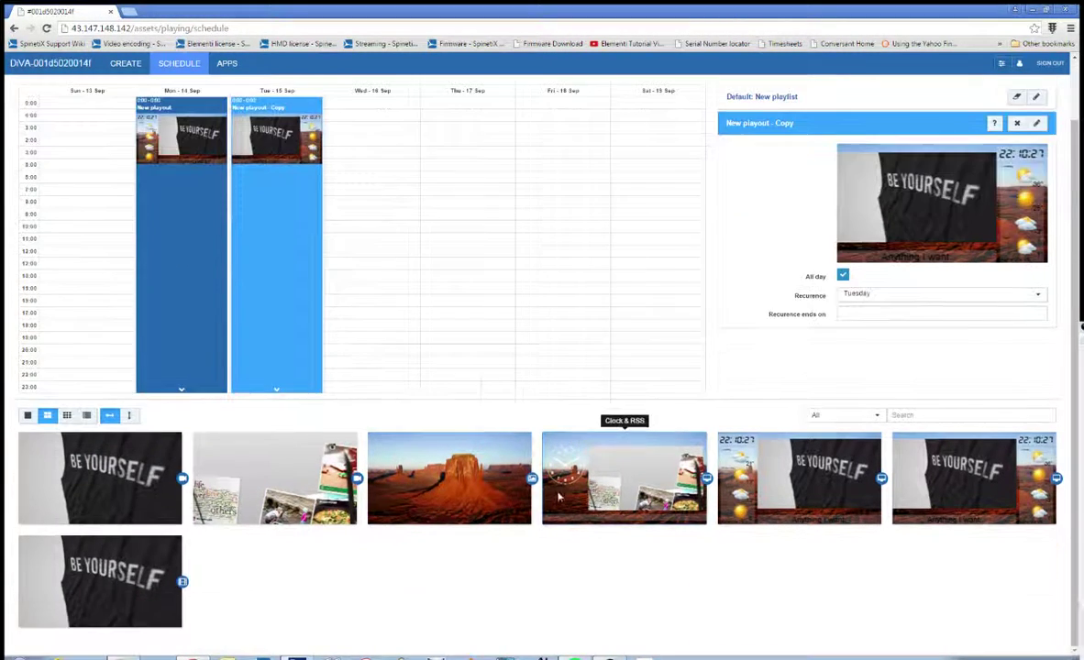
{"action": "scroll", "coordinate": [280, 463], "scroll_direction": "up", "scroll_amount": 1}
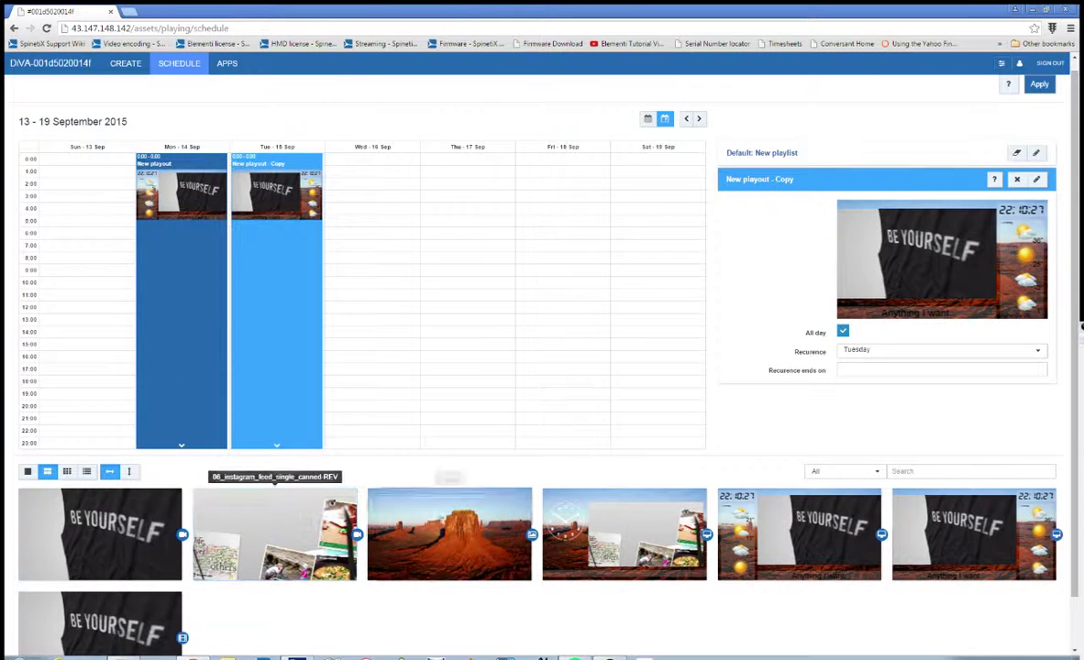
Put Clock & RSS on Wednesday 16 Sep, all day, repeating every Wednesday.
{"action": "left_click_drag", "start_coordinate": [624, 538], "coordinate": [383, 214]}
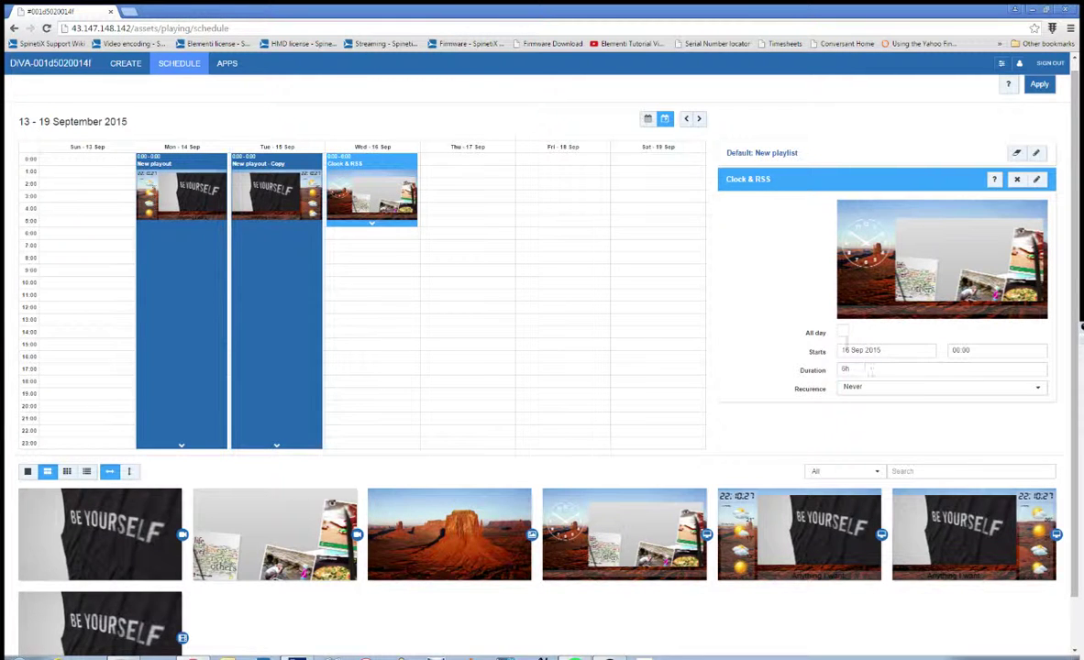
{"action": "left_click", "coordinate": [842, 332]}
{"action": "left_click", "coordinate": [856, 370]}
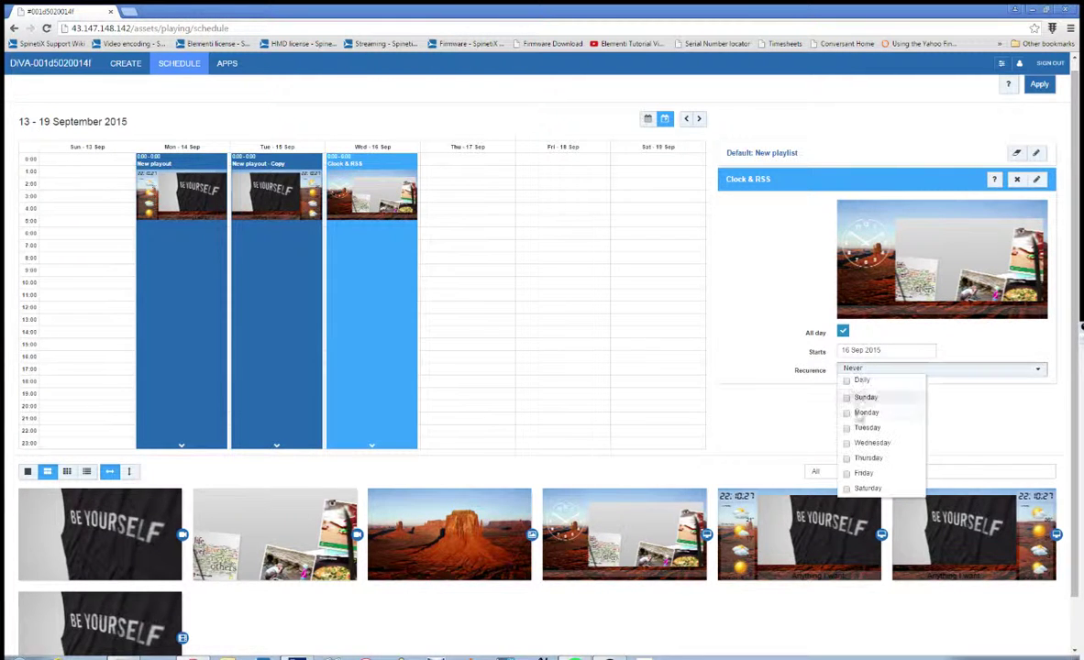
{"action": "left_click", "coordinate": [853, 440]}
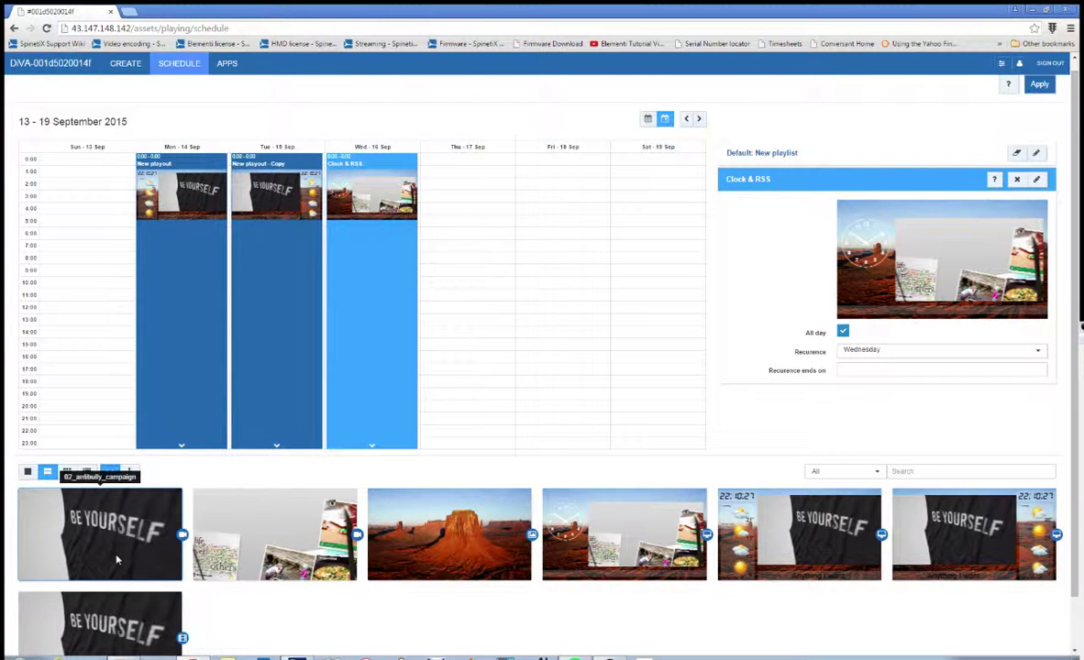
Place 02_antibully_campaign on Thursday 17 Sep for 12 hours, repeating Thursdays and Fridays.
{"action": "left_click_drag", "start_coordinate": [116, 559], "coordinate": [467, 321]}
{"action": "left_click", "coordinate": [858, 371]}
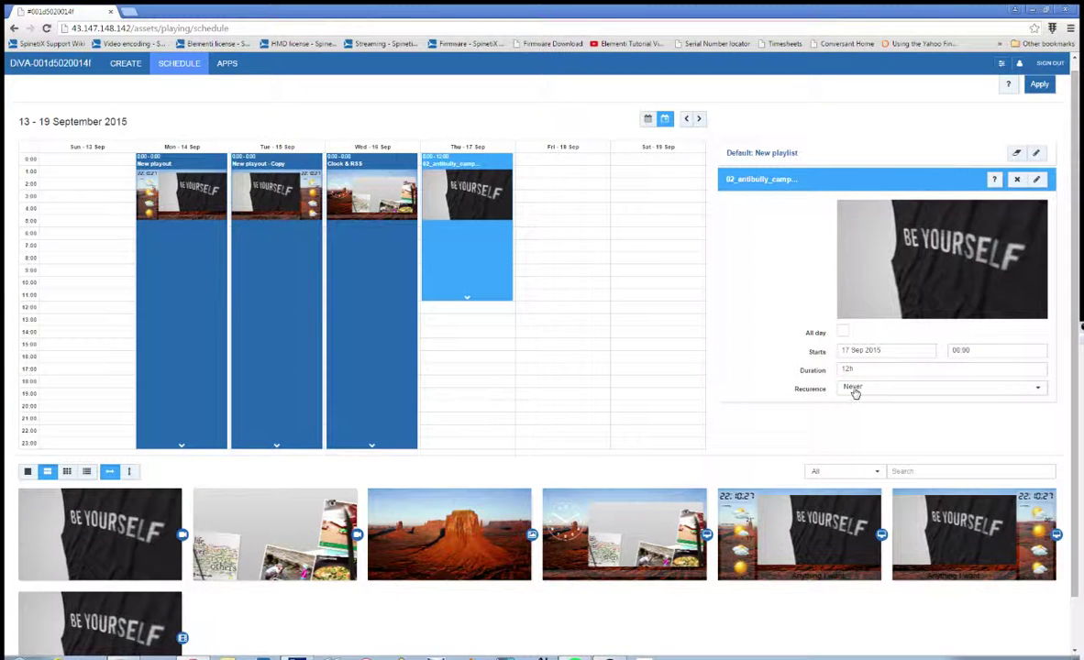
{"action": "left_click", "coordinate": [867, 389]}
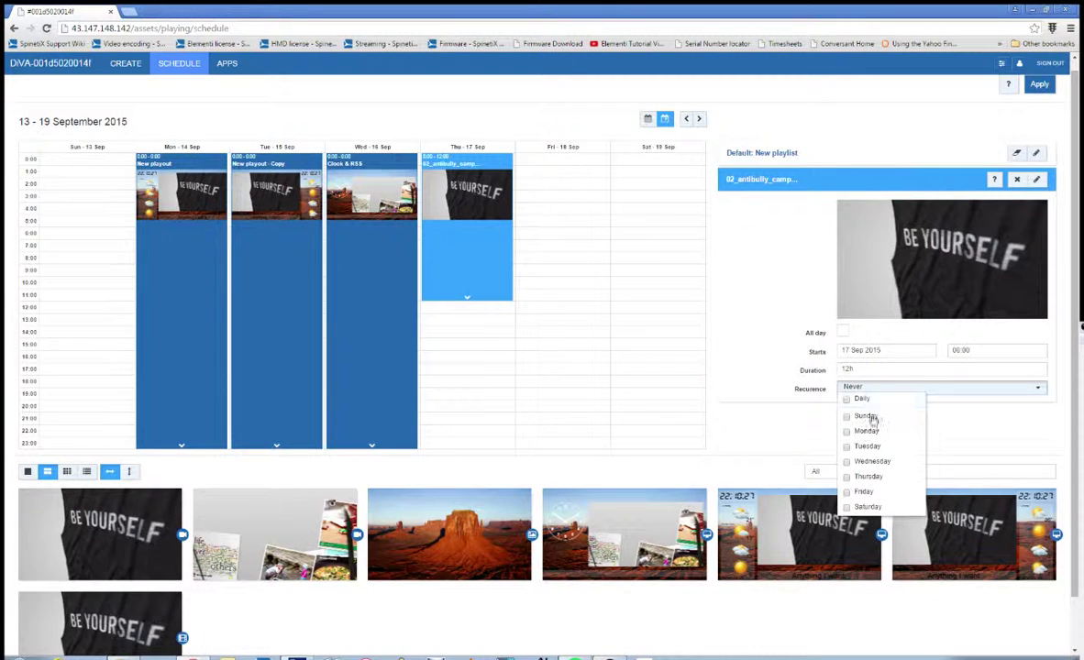
{"action": "left_click", "coordinate": [847, 476]}
{"action": "left_click", "coordinate": [847, 491]}
{"action": "left_click", "coordinate": [747, 421]}
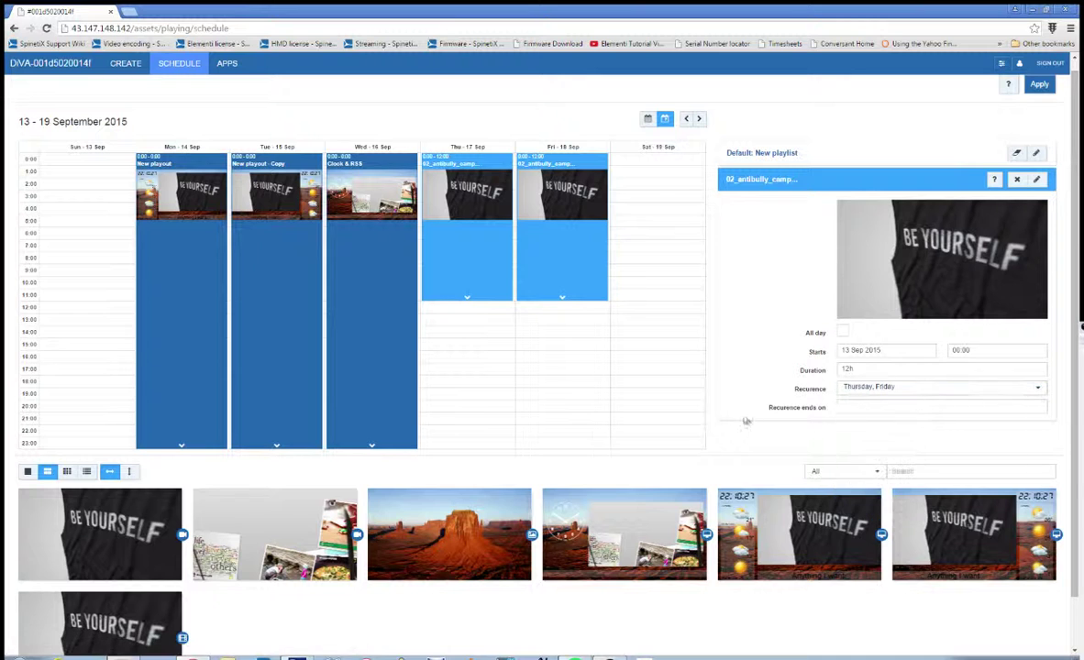
Place 06_instagram_feed on Thursday at 12:00, repeating Thursdays and Fridays.
{"action": "left_click_drag", "start_coordinate": [218, 496], "coordinate": [435, 431]}
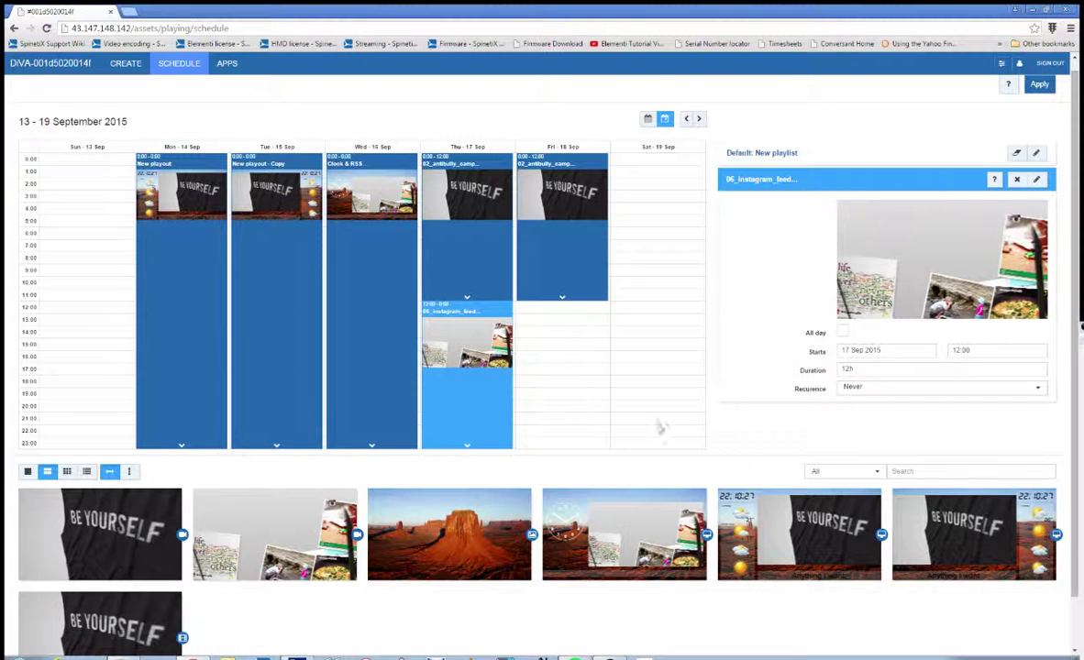
{"action": "left_click", "coordinate": [871, 389]}
{"action": "left_click", "coordinate": [852, 477]}
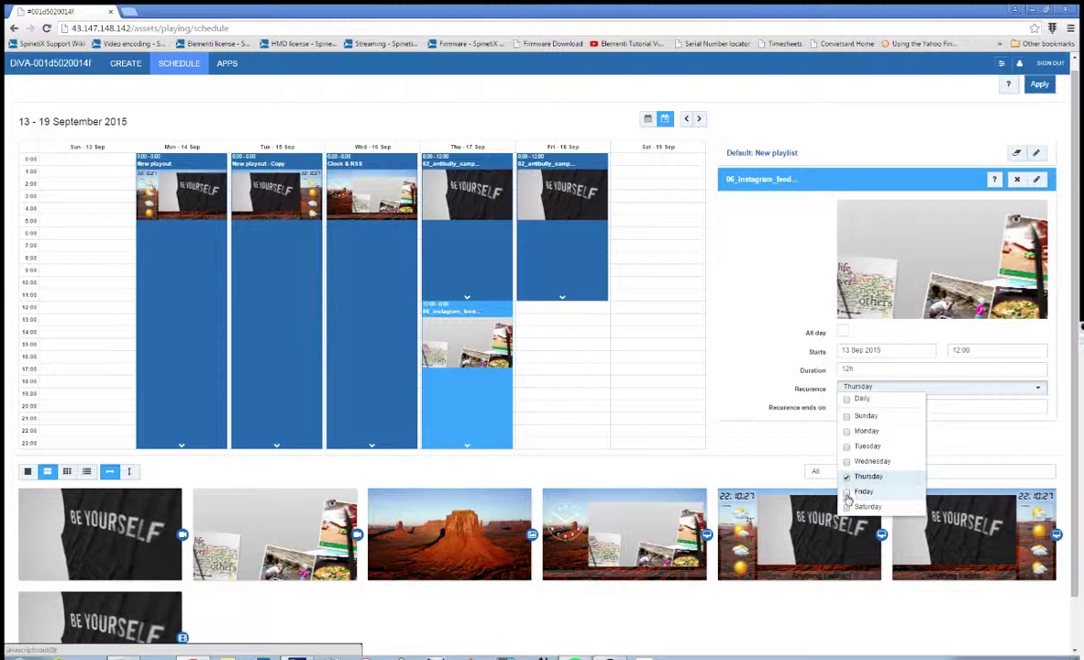
{"action": "left_click", "coordinate": [847, 492]}
{"action": "left_click", "coordinate": [787, 439]}
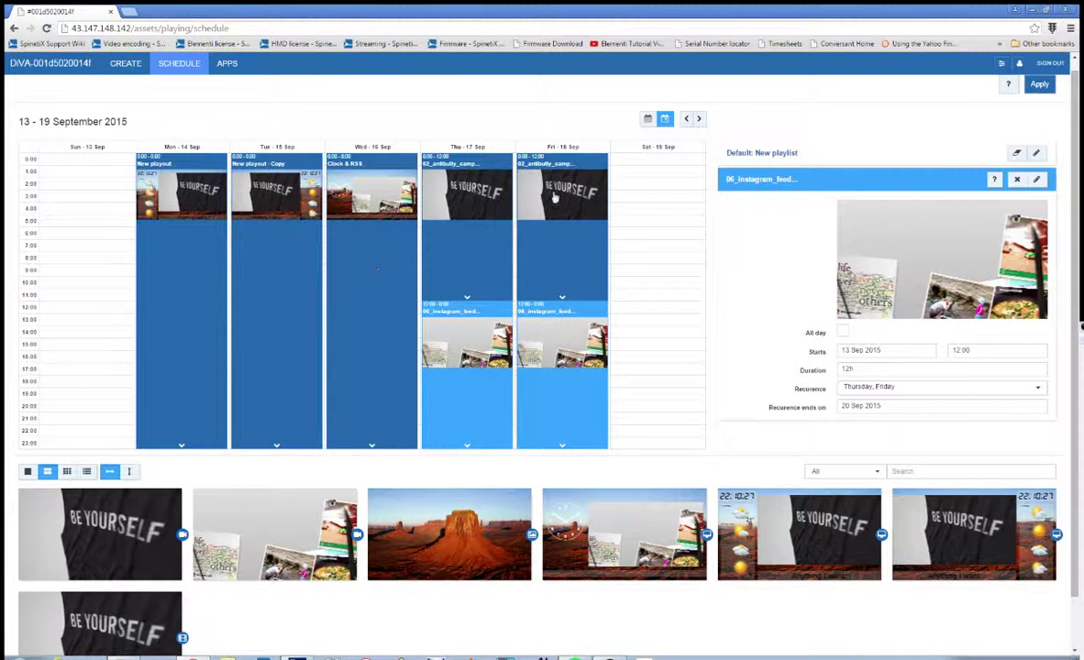
Review the default playlist preview and the Thursday and Friday video and Instagram events.
{"action": "left_click", "coordinate": [742, 156]}
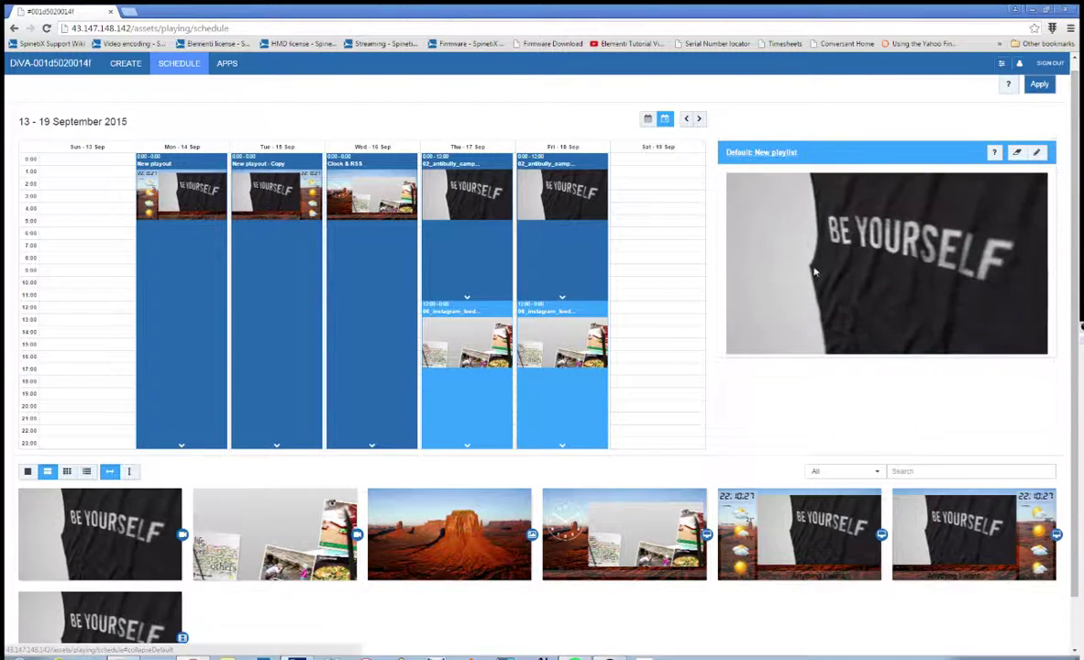
{"action": "left_click", "coordinate": [745, 160]}
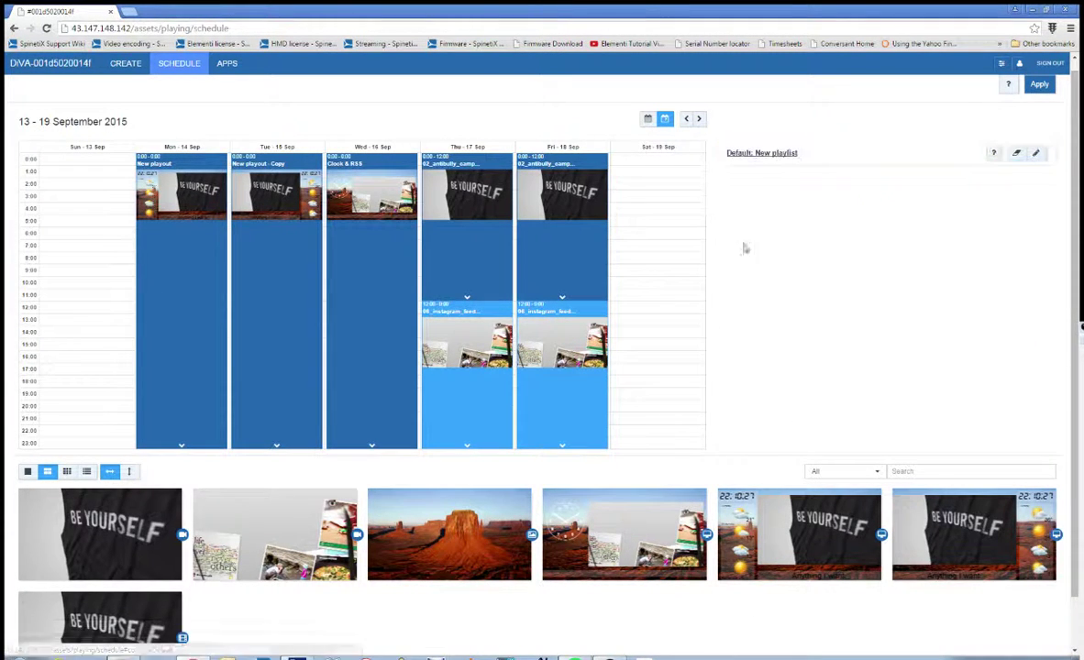
{"action": "left_click", "coordinate": [545, 273]}
{"action": "left_click", "coordinate": [563, 346]}
{"action": "left_click", "coordinate": [442, 320]}
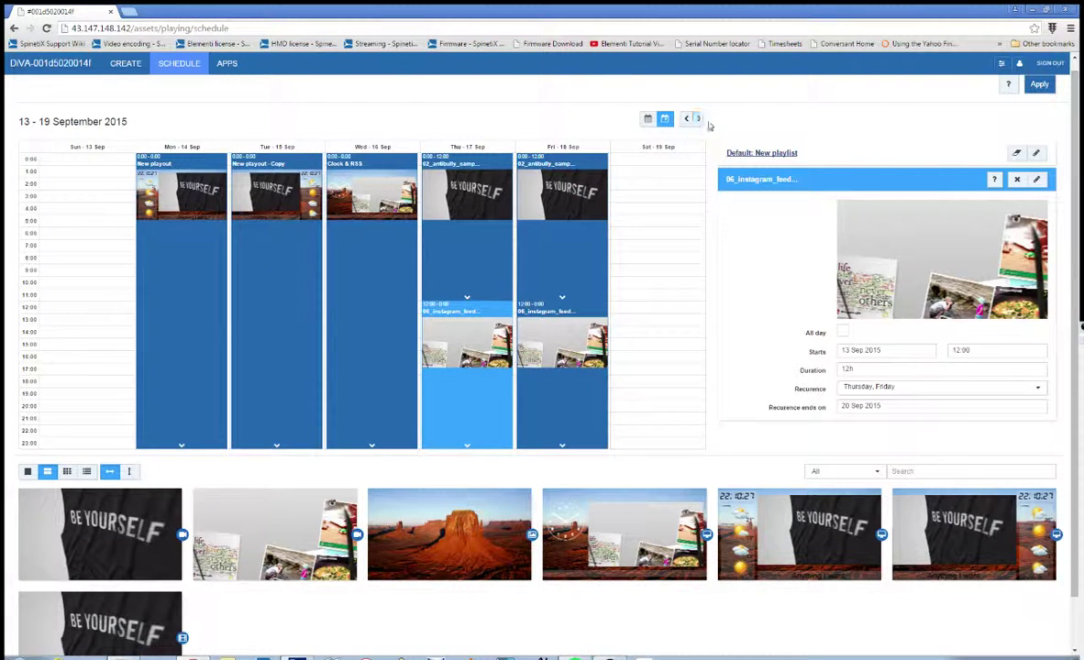
Check the September 2015 month view and apply the schedule to the player.
{"action": "left_click", "coordinate": [647, 120]}
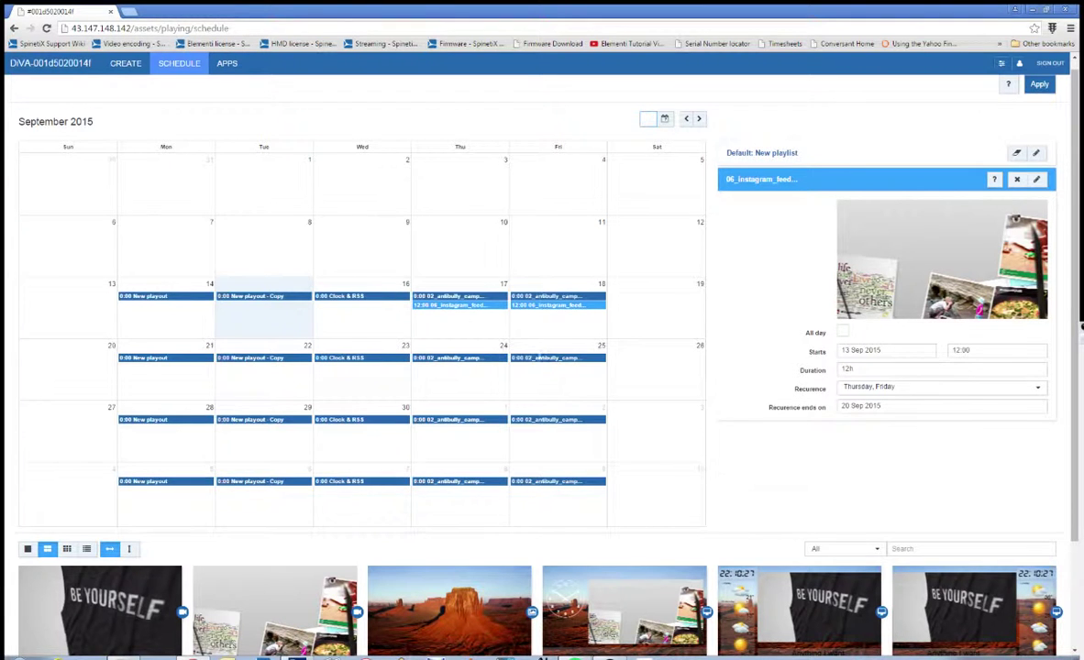
{"action": "scroll", "coordinate": [235, 367], "scroll_direction": "down", "scroll_amount": 1}
{"action": "scroll", "coordinate": [232, 378], "scroll_direction": "down", "scroll_amount": 1}
{"action": "scroll", "coordinate": [235, 379], "scroll_direction": "up", "scroll_amount": 3}
{"action": "scroll", "coordinate": [266, 367], "scroll_direction": "down", "scroll_amount": 3}
{"action": "scroll", "coordinate": [277, 355], "scroll_direction": "up", "scroll_amount": 3}
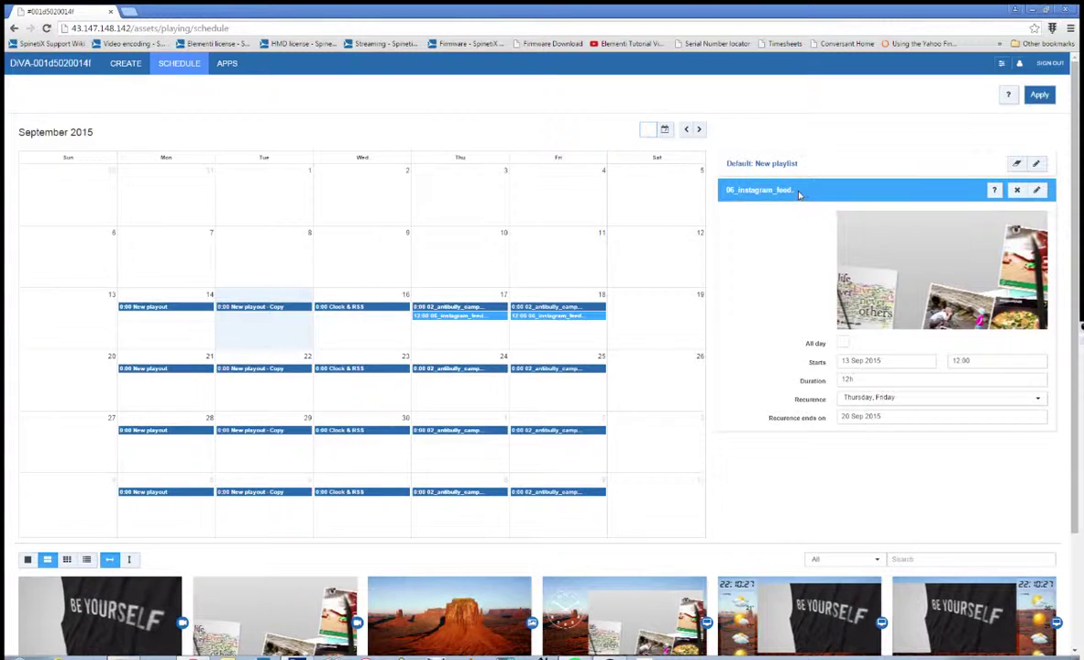
{"action": "left_click", "coordinate": [1038, 94]}
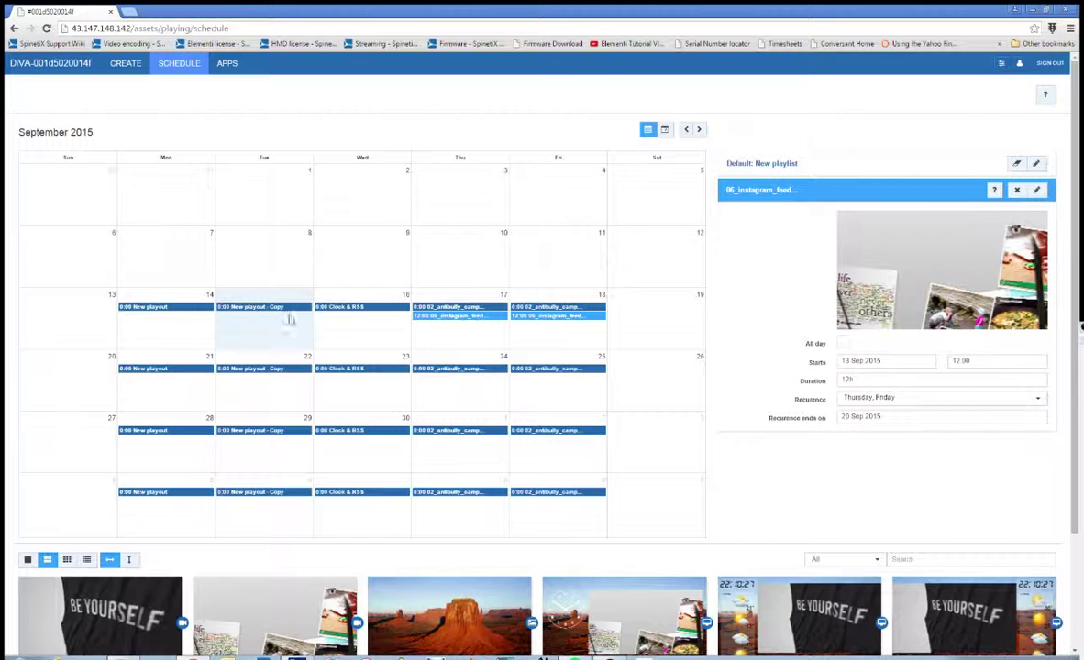
Return to the home dashboard through the device name link.
{"action": "left_click", "coordinate": [44, 65]}
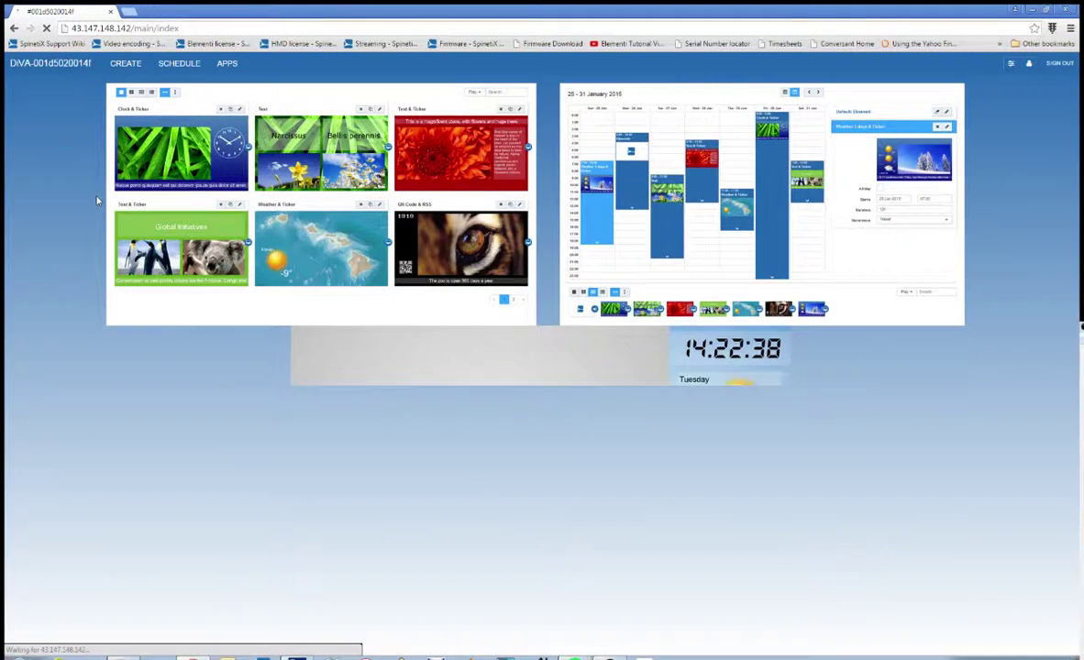